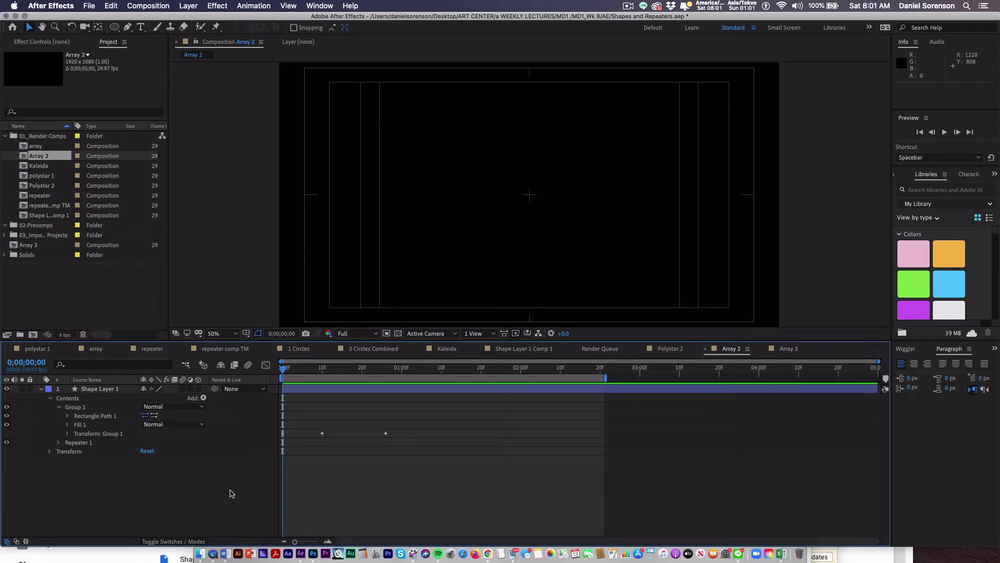
Step: Preview the Array 2 animation, then open the repeater comp TM composition
key(space)
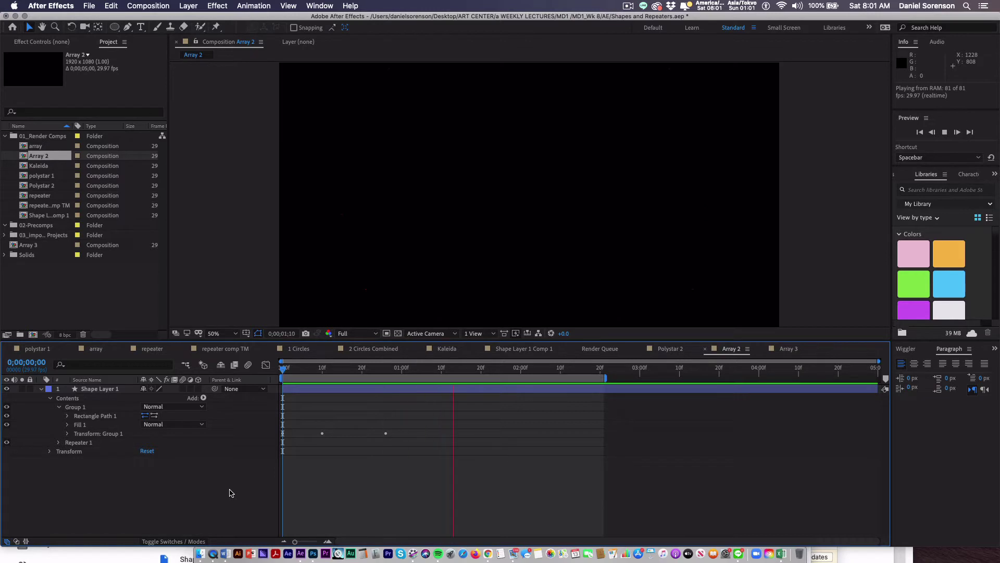
key(space)
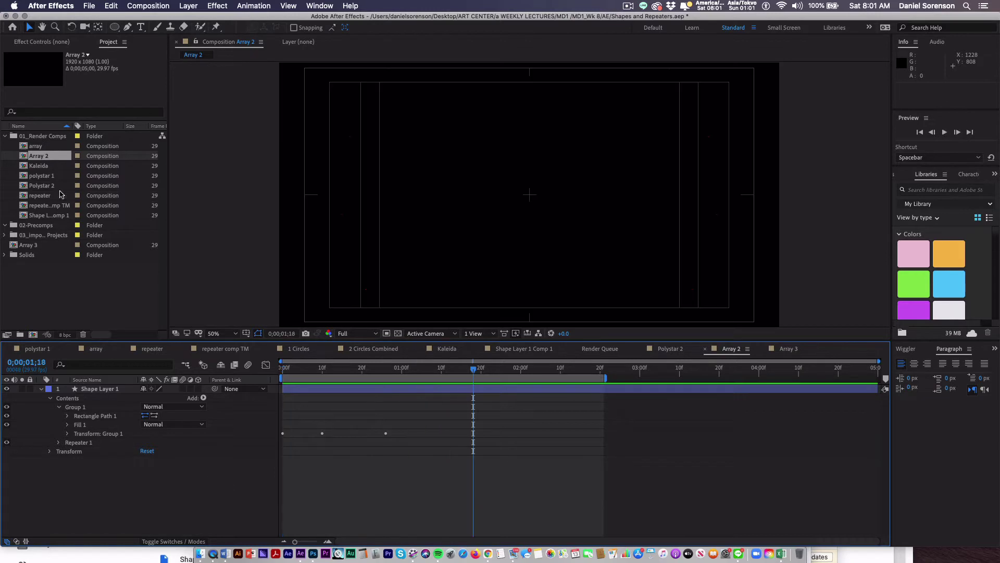
double_click(23, 207)
Step: Preview the repeater comp TM starburst, replaying it from near the start
key(space)
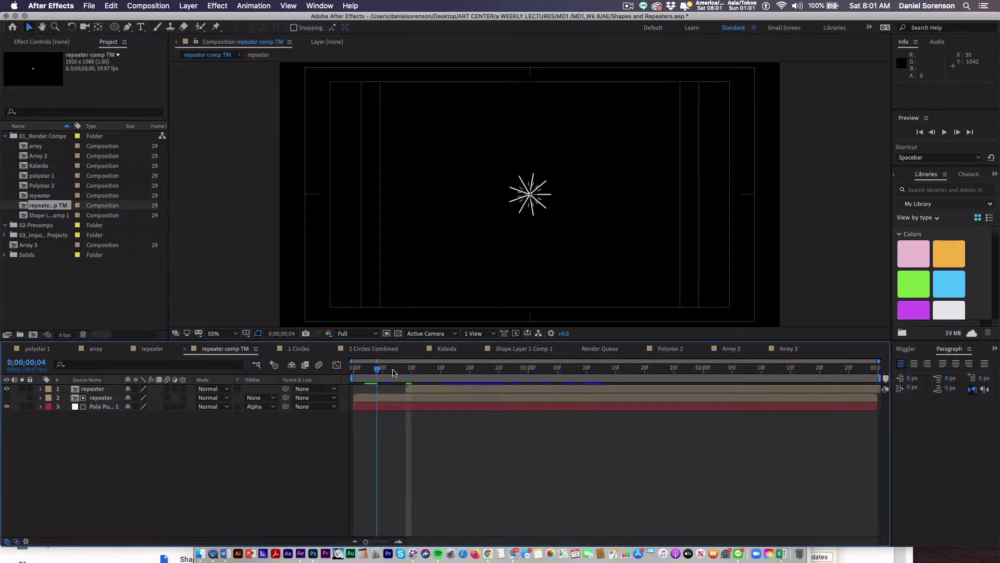
drag(528, 368, 359, 368)
key(space)
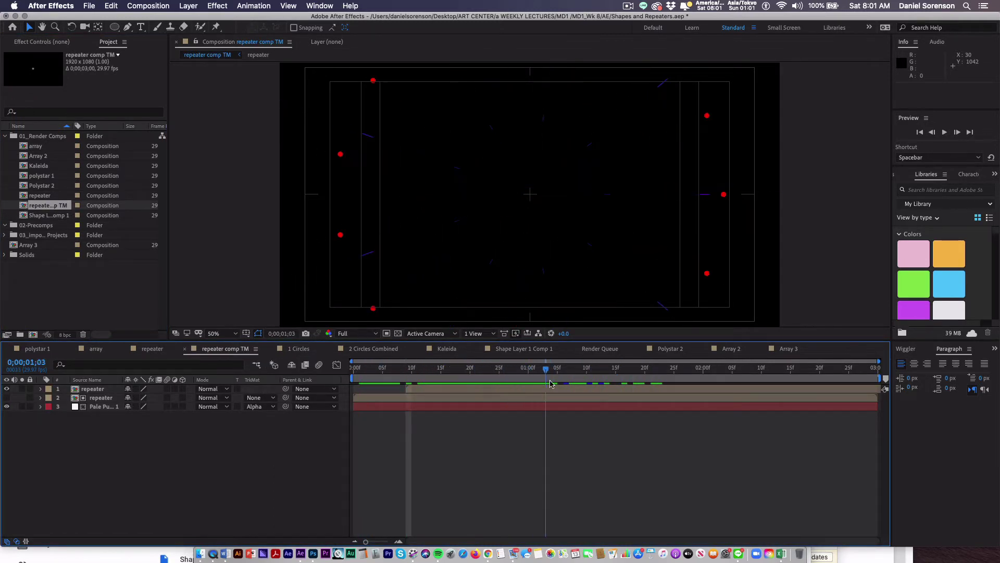
key(space)
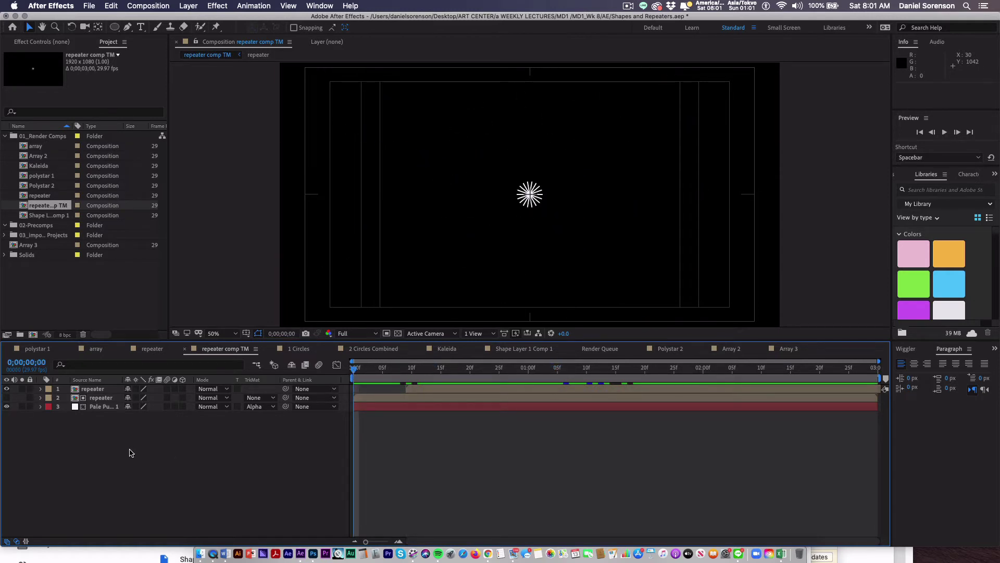
Step: Create a new 1920×1080 composition named 'Arry 3' in the 01_Render Comps folder
click(43, 135)
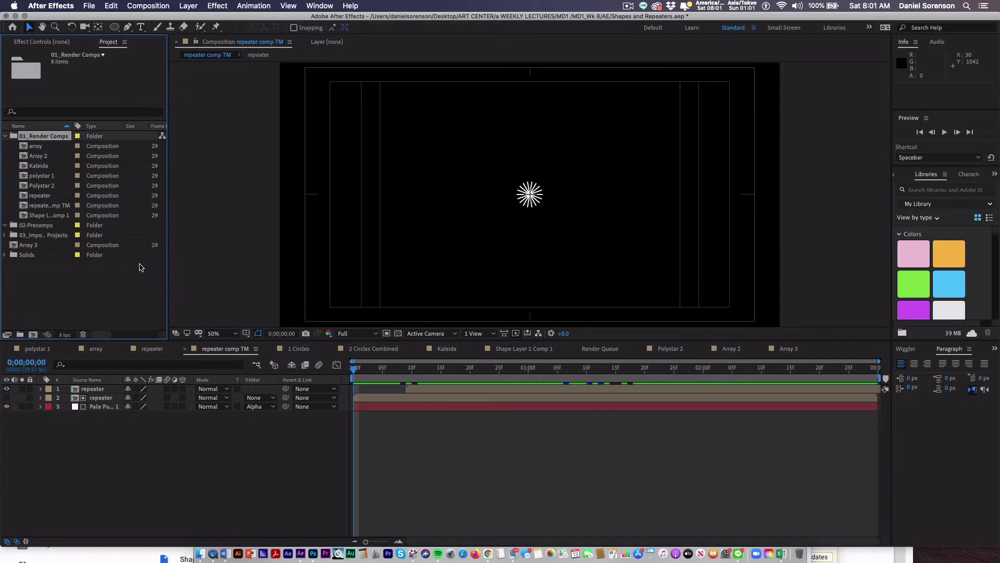
key(super+n)
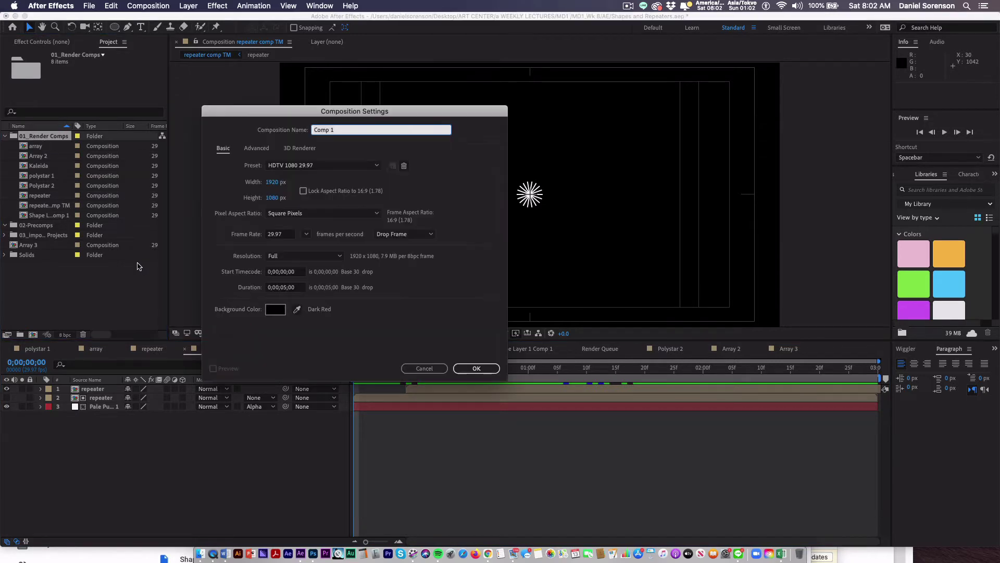
text(Arry 3)
key(Return)
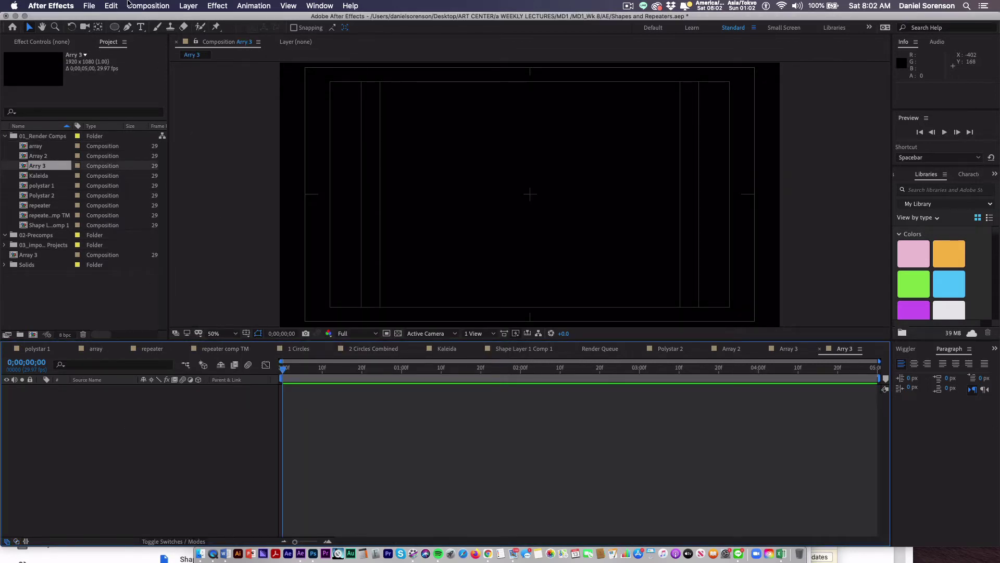
Step: Add Shape Layer 1 to Arry 3 and give its Contents an empty Group 1
click(189, 6)
mouse_move(197, 19)
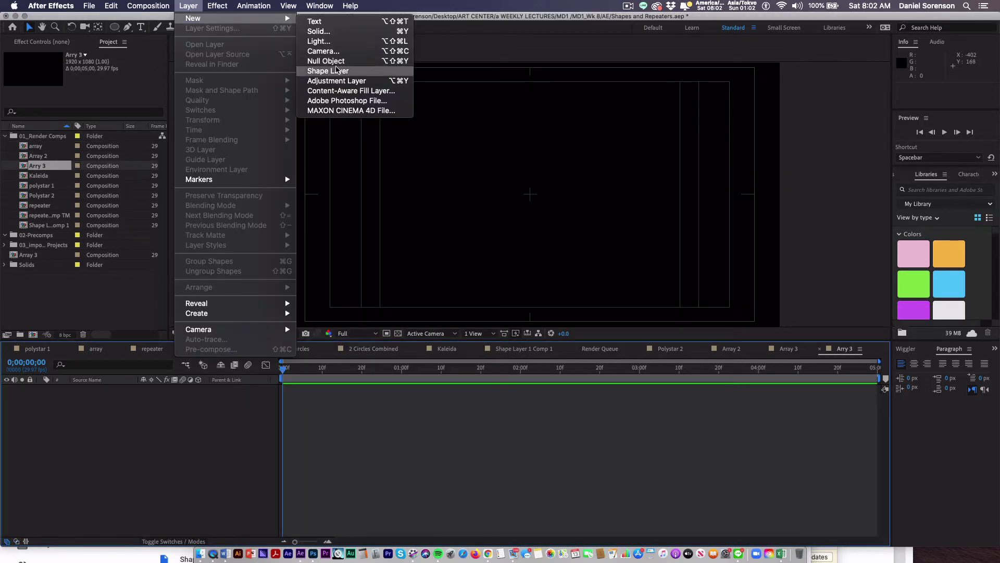
click(337, 73)
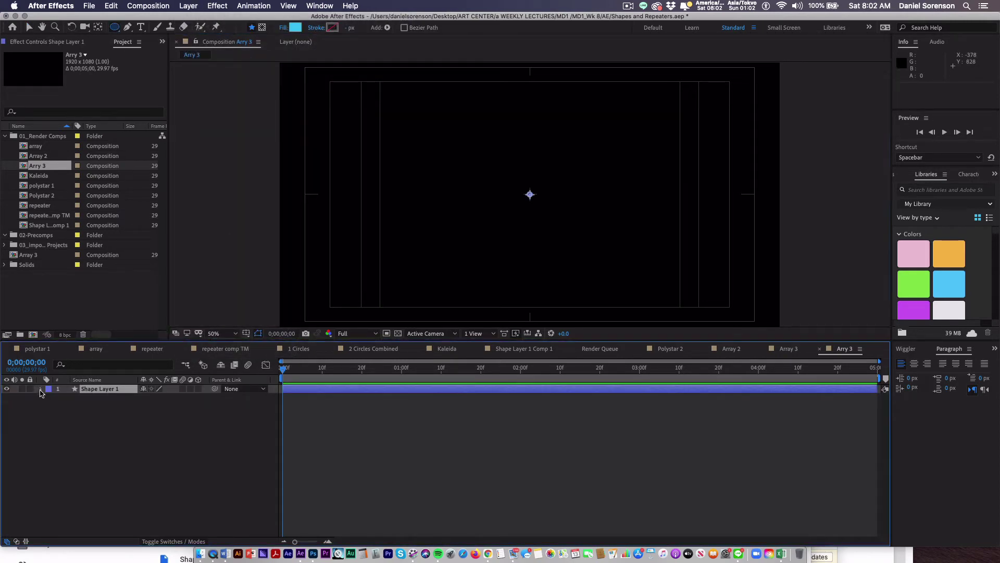
click(41, 390)
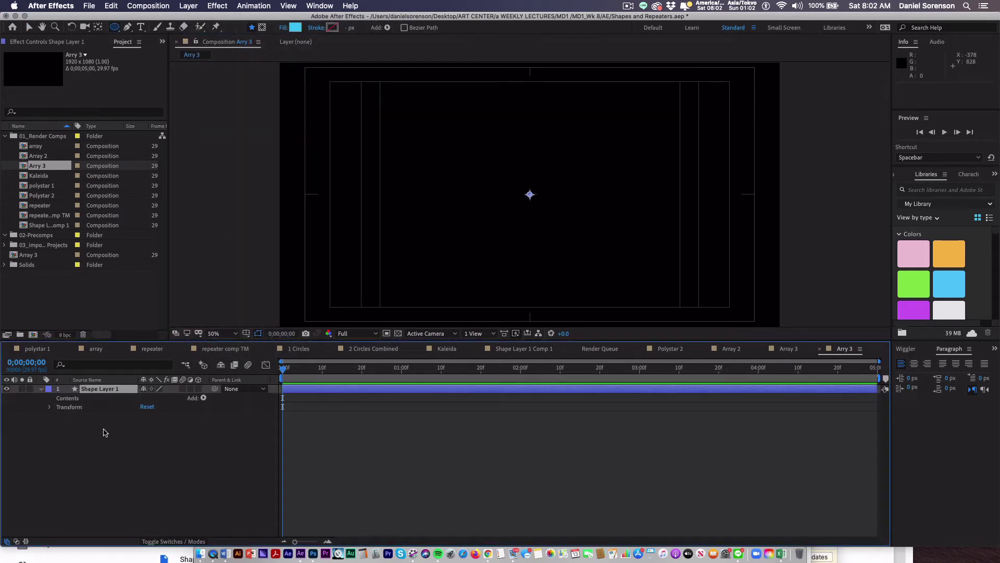
click(203, 399)
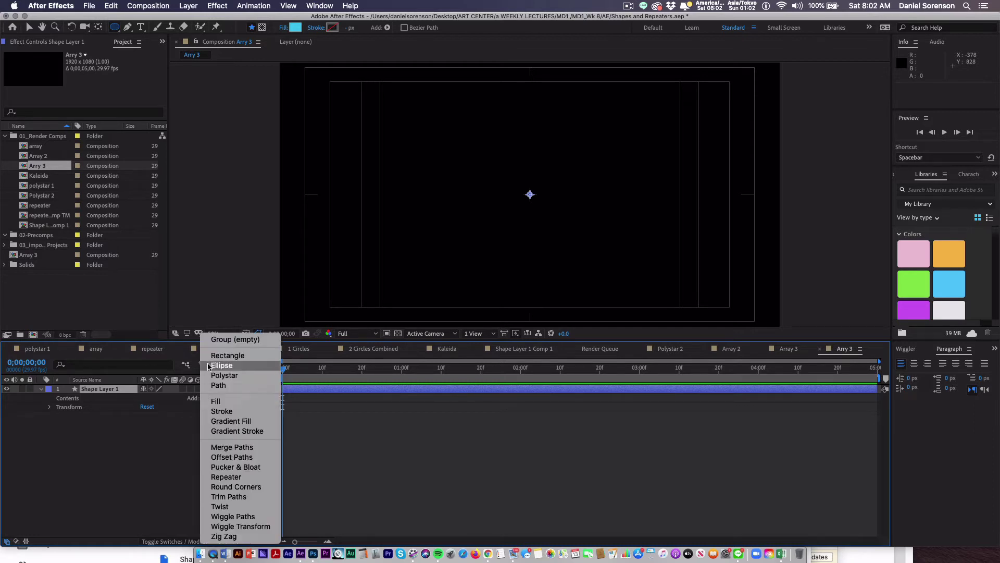
click(208, 343)
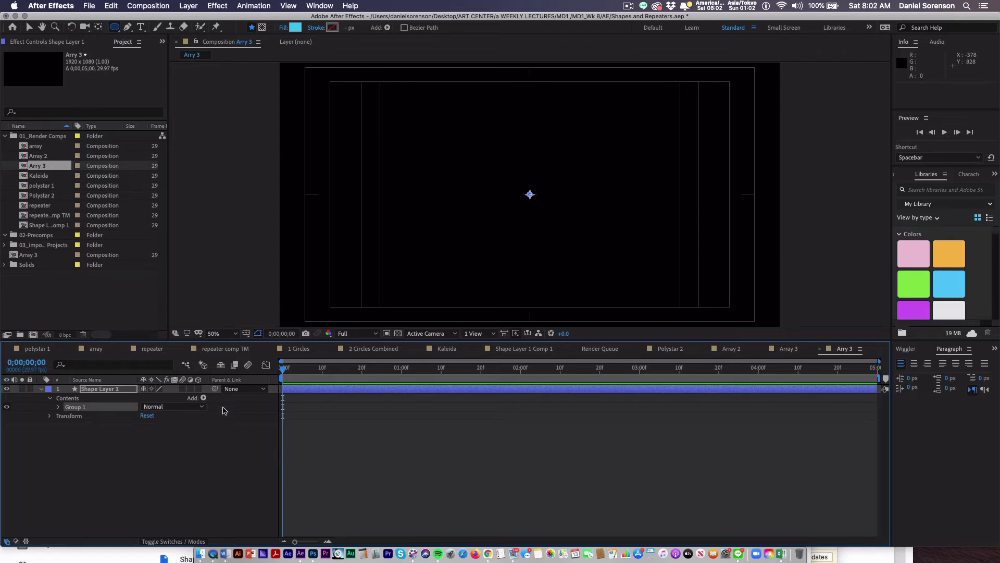
Step: Add Rectangle Path 1 to Group 1 and reshape it into a thin vertical bar above centre
click(203, 398)
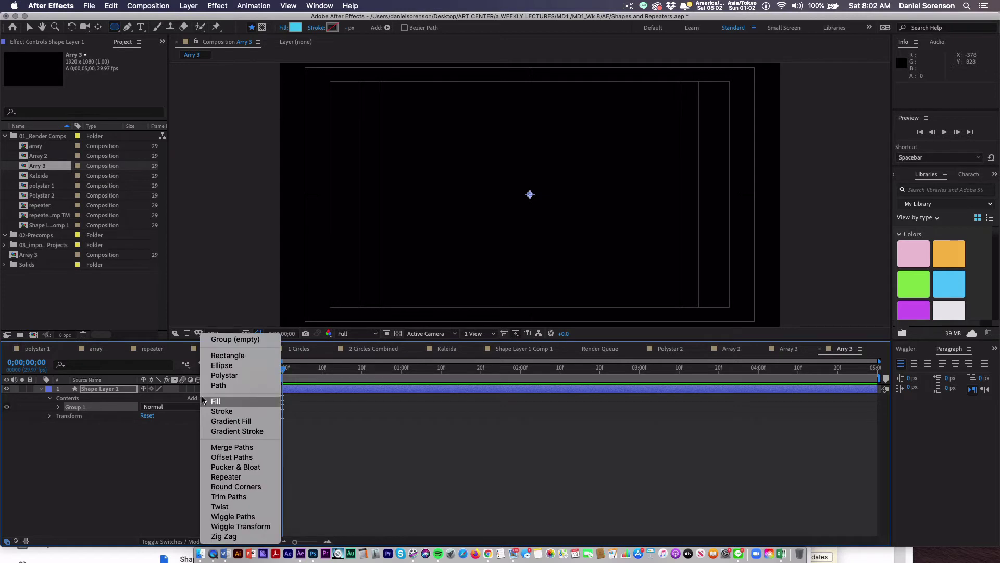
click(218, 356)
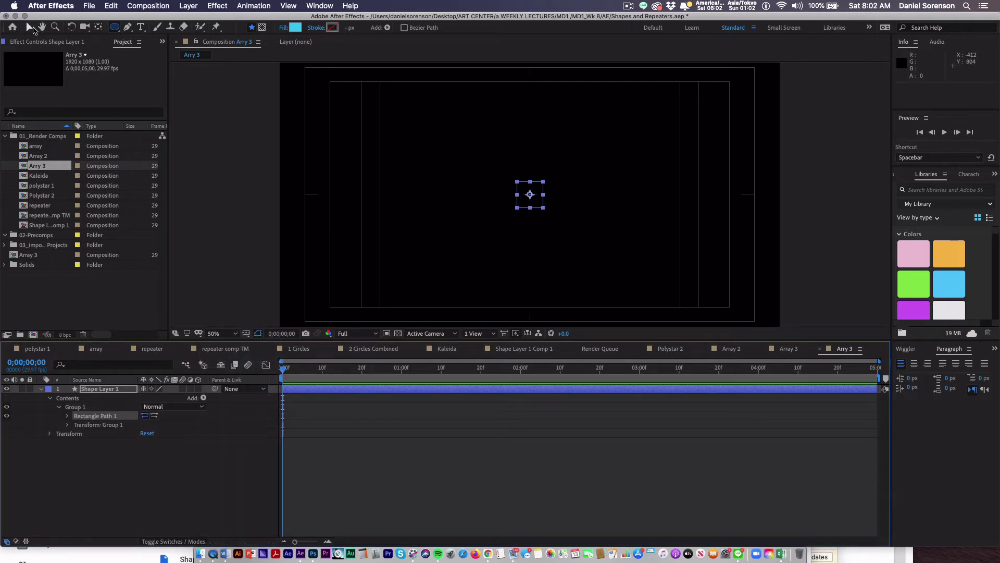
click(29, 26)
drag(517, 195, 530, 112)
key(super+z)
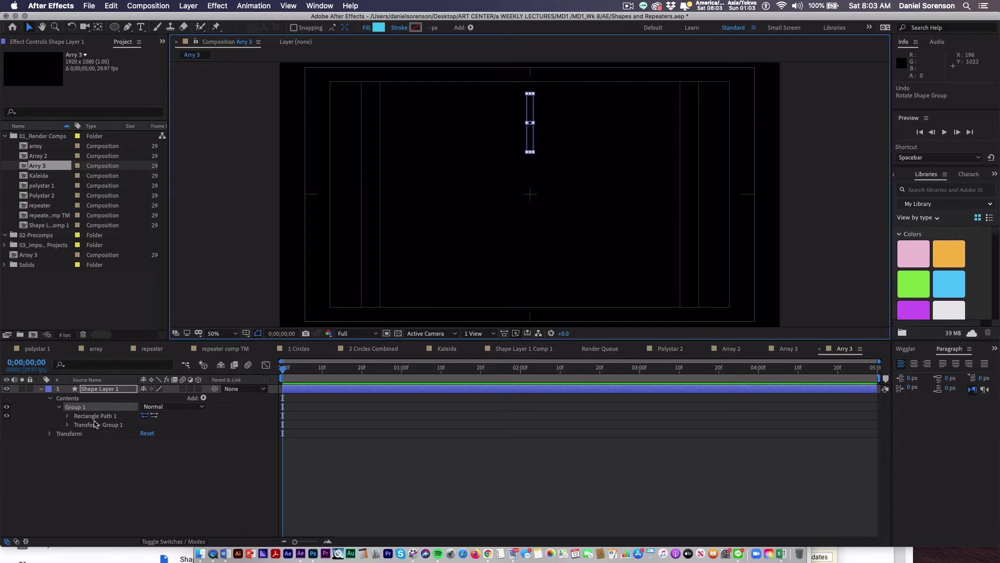
Step: Fill the bar red and add Repeater 1 after Group 1, making three side-by-side bars
click(203, 399)
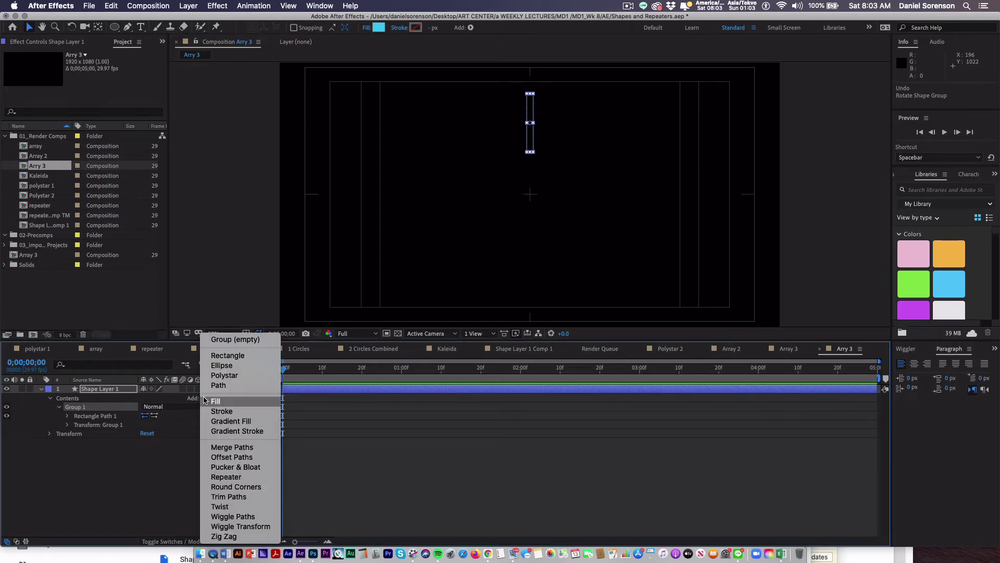
click(216, 401)
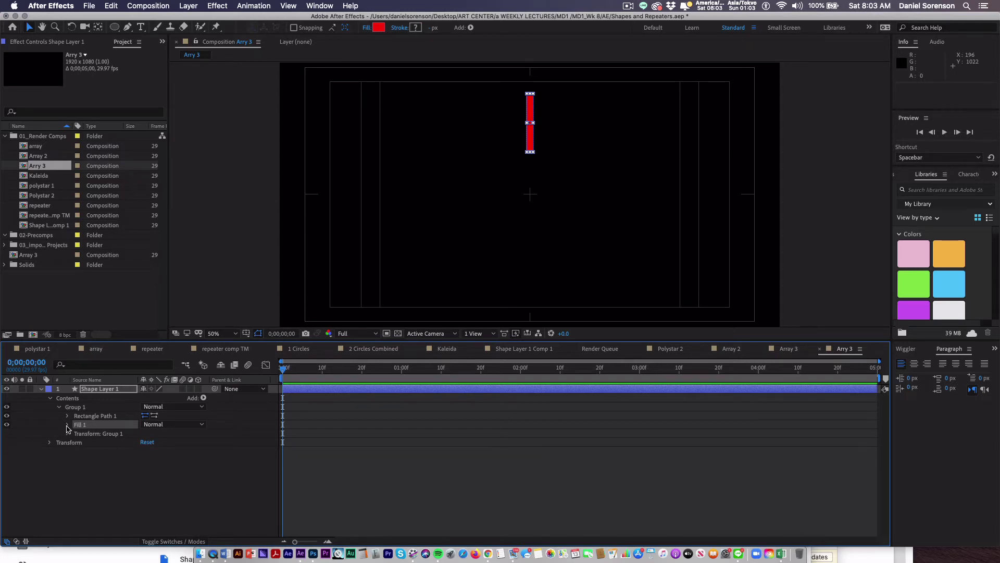
click(75, 403)
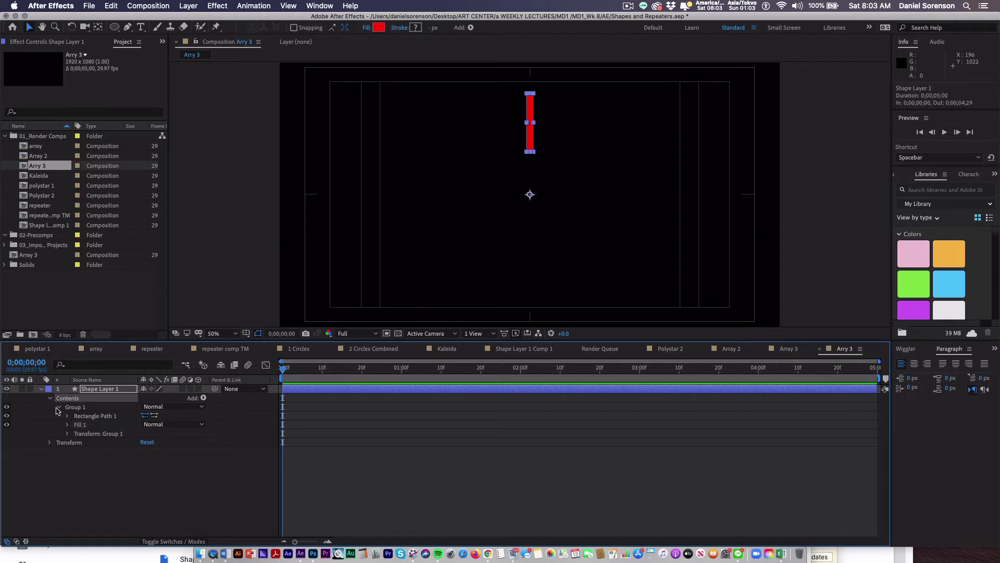
click(204, 399)
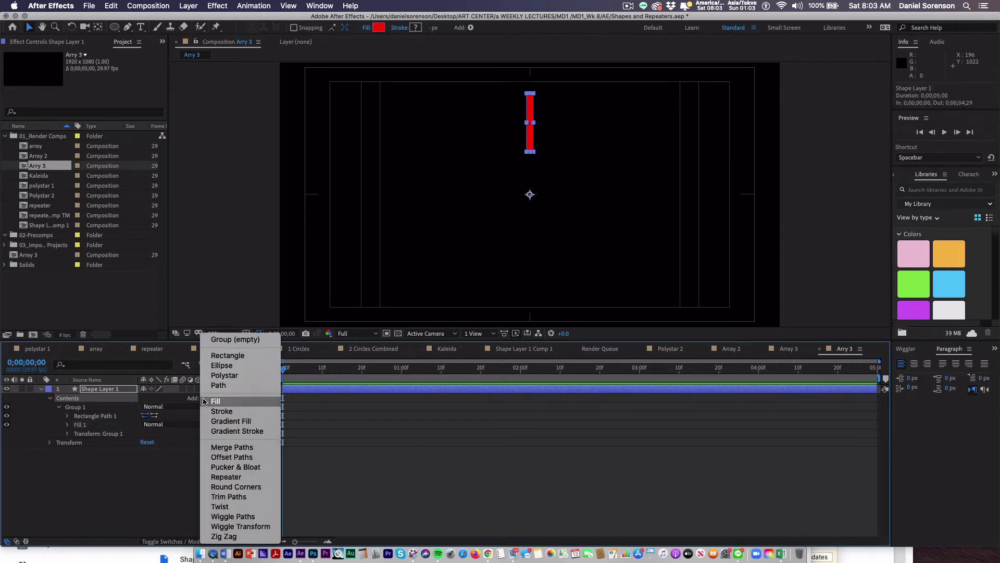
click(226, 478)
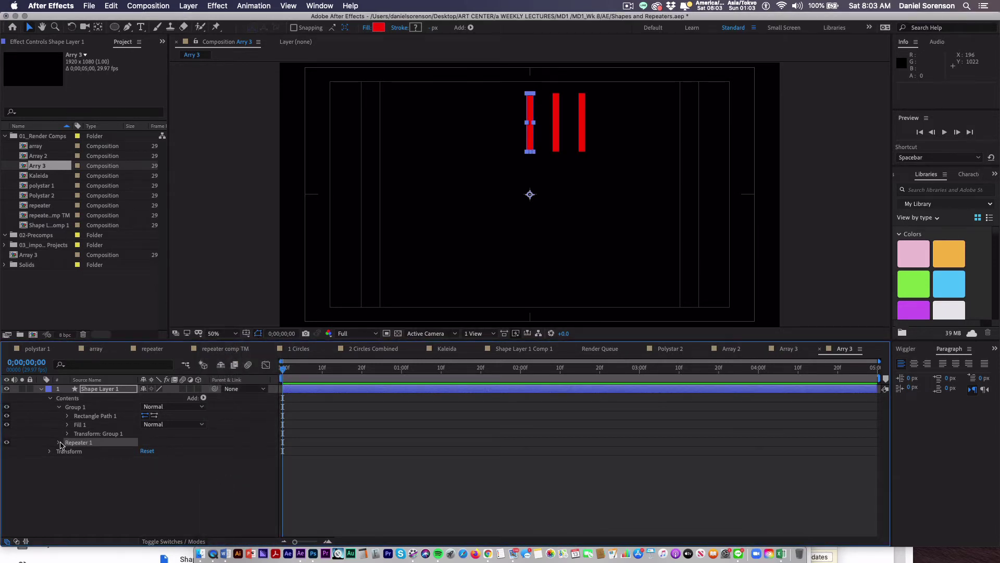
Step: Set Repeater 1 to 15 copies, Position offset 0,0 and Rotation 360/15 (24°)
click(59, 443)
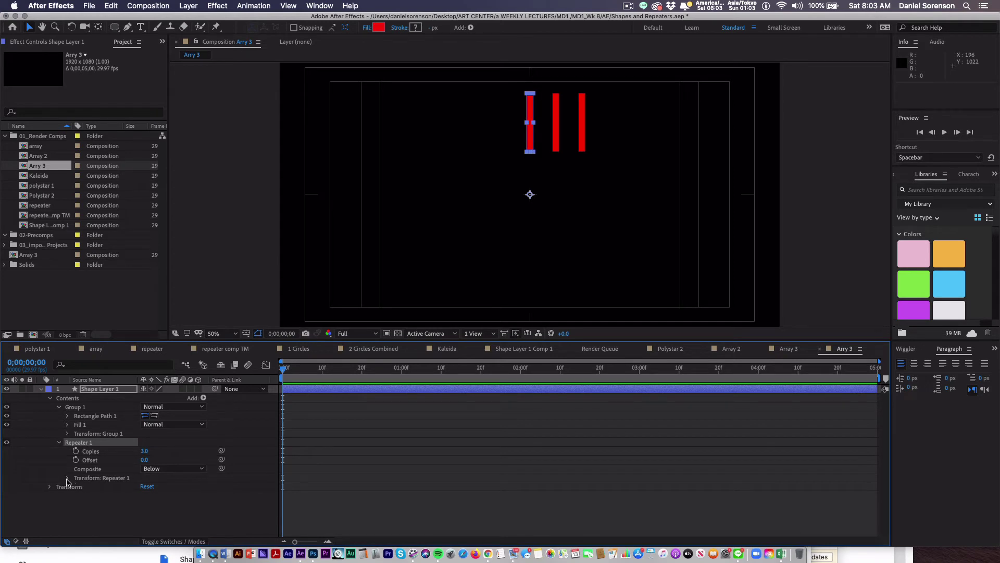
click(67, 478)
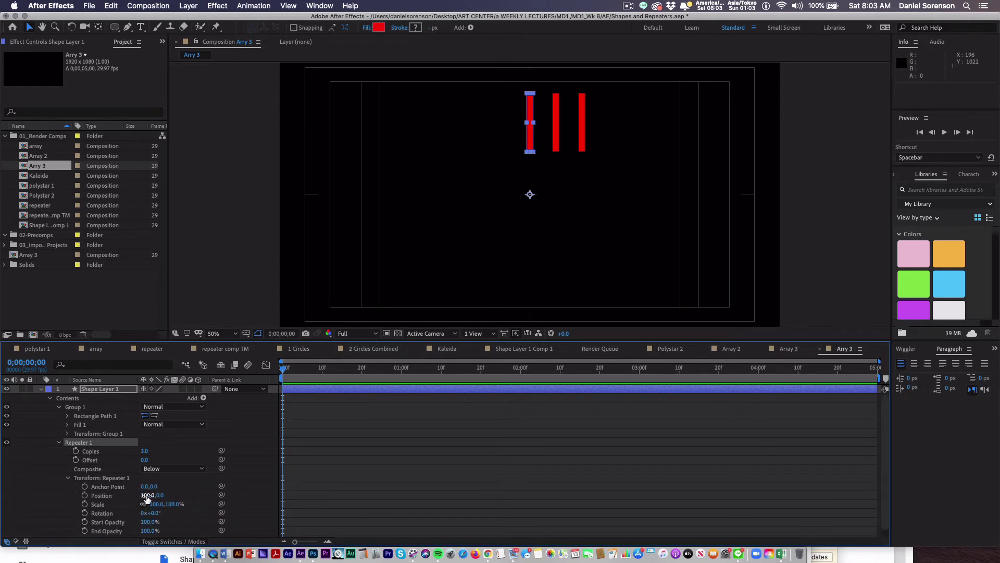
click(147, 496)
text(0)
key(Return)
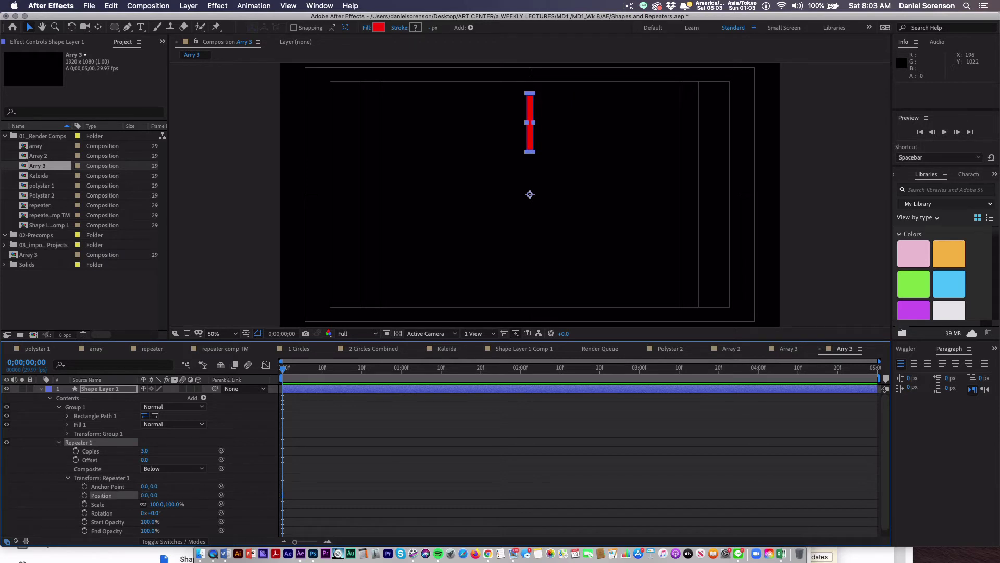
click(145, 451)
key(Return)
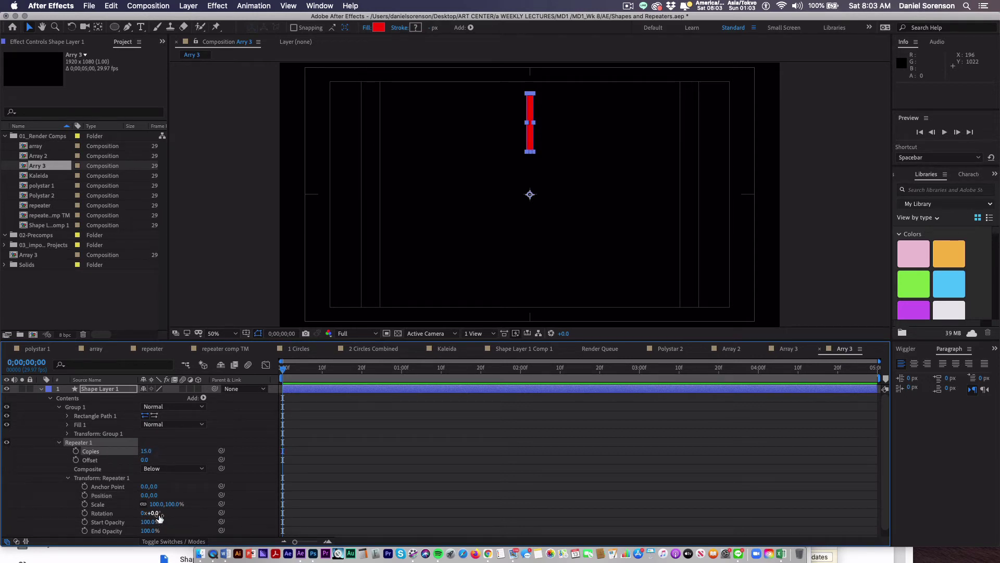
click(154, 514)
text(360/15)
key(Return)
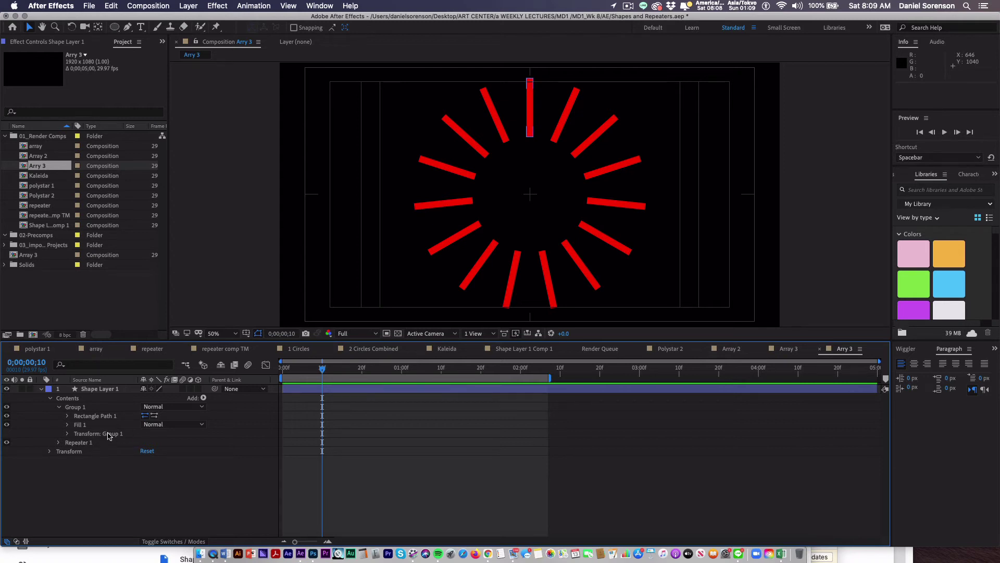
Step: Keyframe Group 1 Position (0.0,-333.5) and Scale (-25.0,224.3%) at frame 0;00;00;20
click(59, 444)
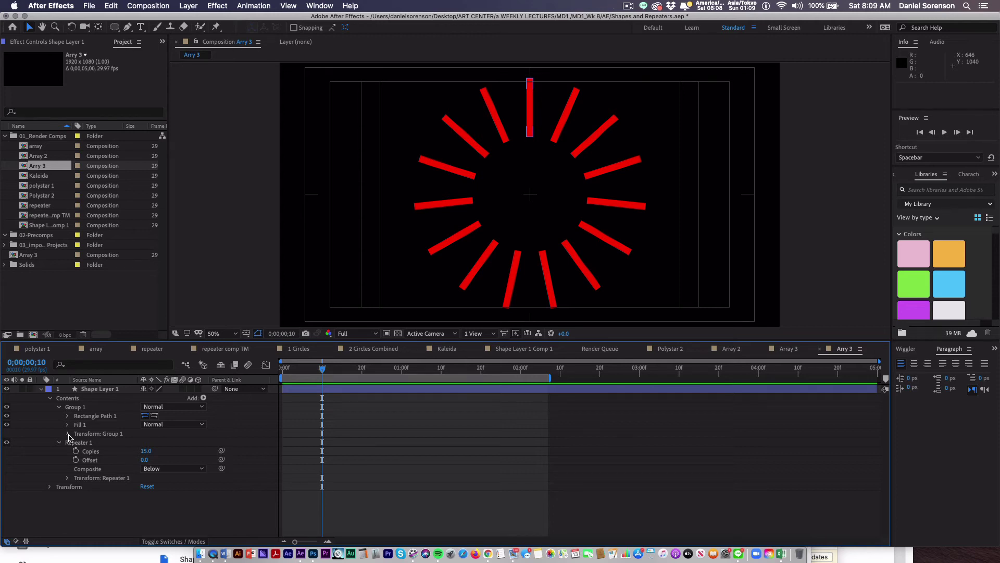
click(68, 435)
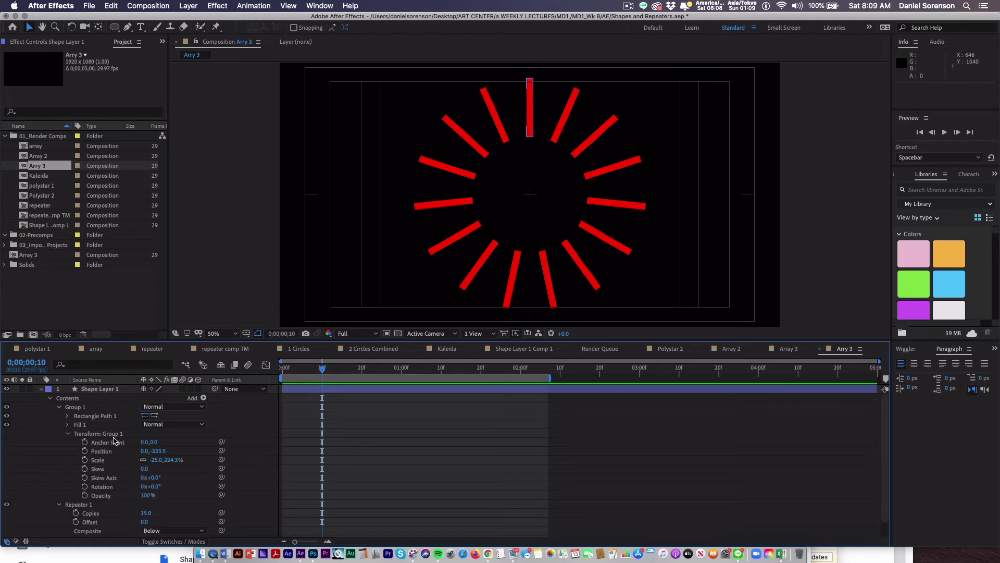
drag(322, 368, 348, 379)
click(84, 451)
click(85, 460)
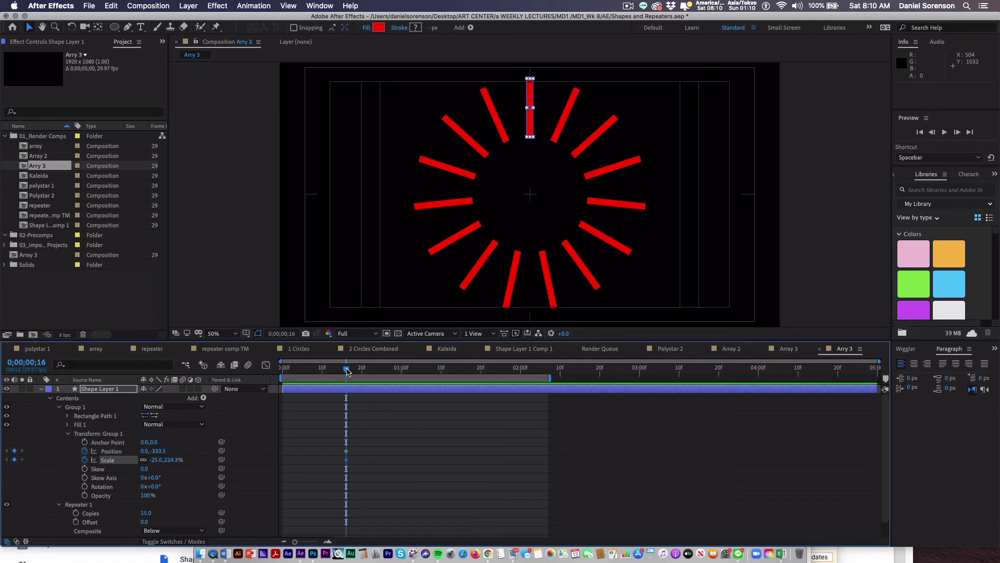
drag(346, 367, 362, 463)
drag(361, 367, 266, 376)
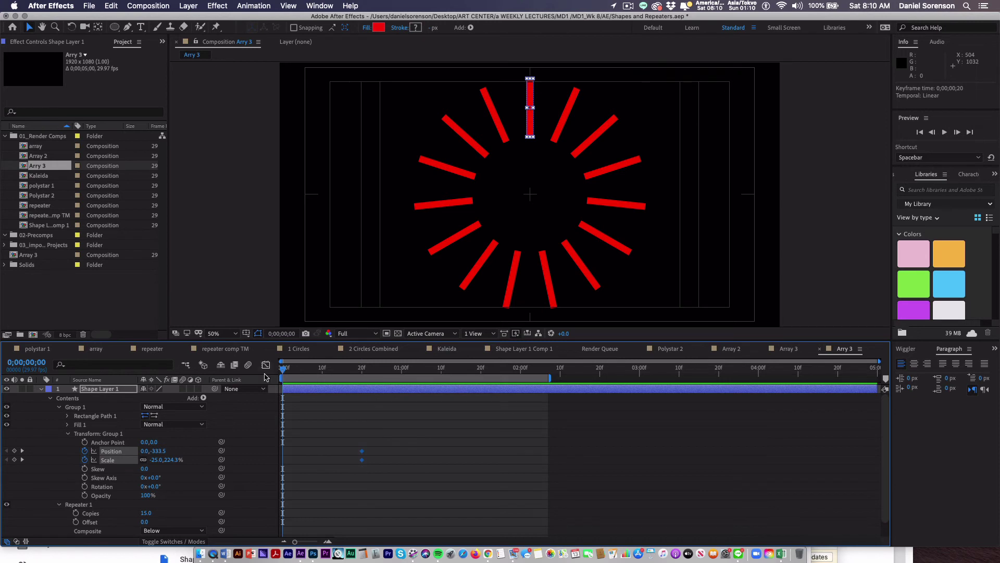
Step: At frame 0 set Group 1 Scale to 0 and Position to 0,0, then preview
click(157, 460)
text(0)
key(shift+Tab)
text(0)
key(Return)
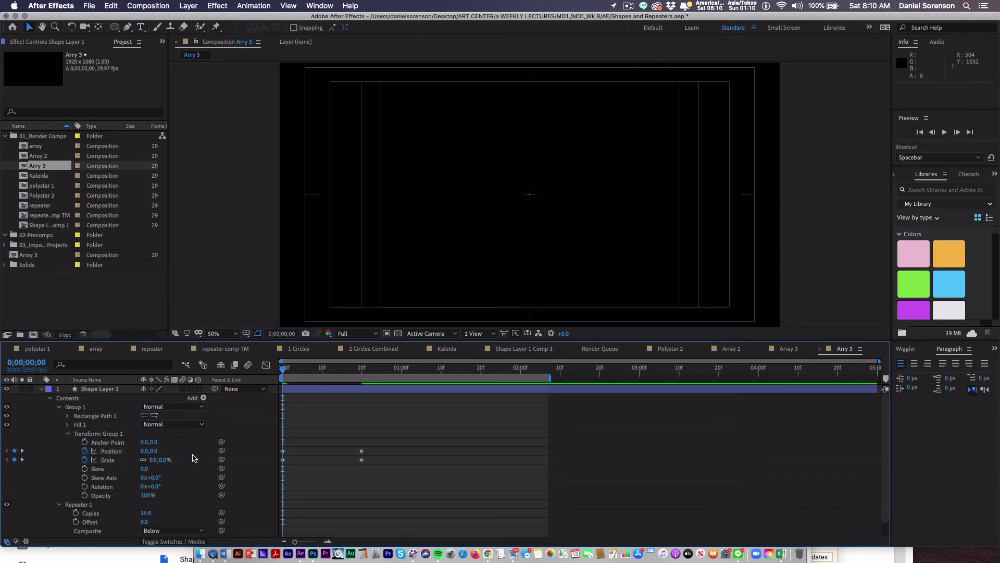
key(space)
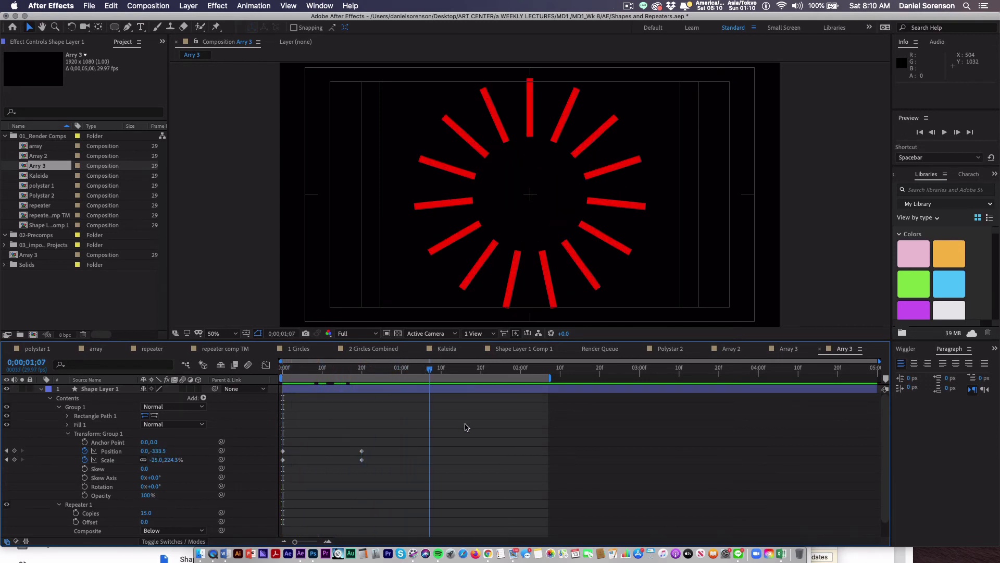
key(space)
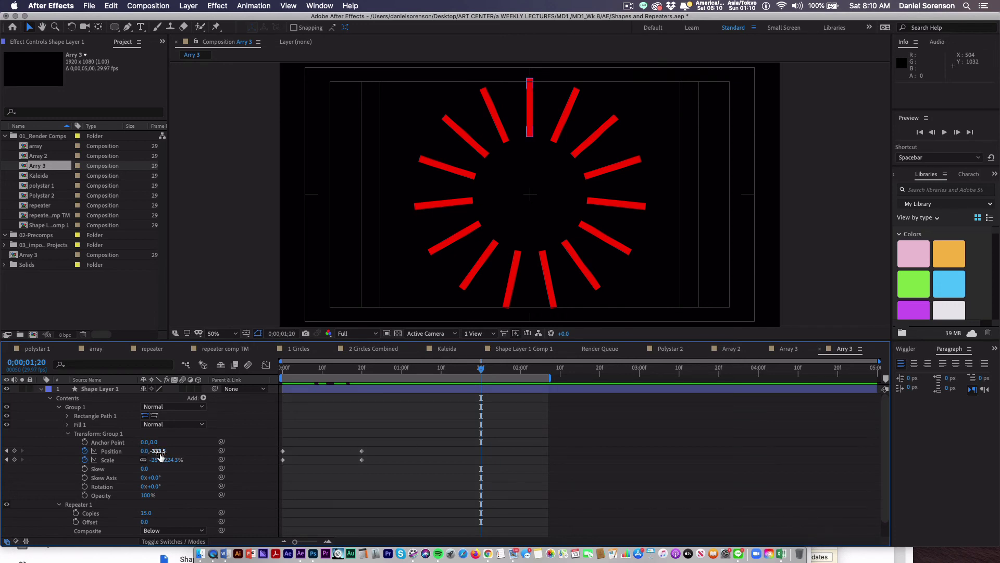
Step: At 0;00;01;20 push Group 1 Position Y out to -1293.5, sending bars off-screen
drag(158, 451, 28, 466)
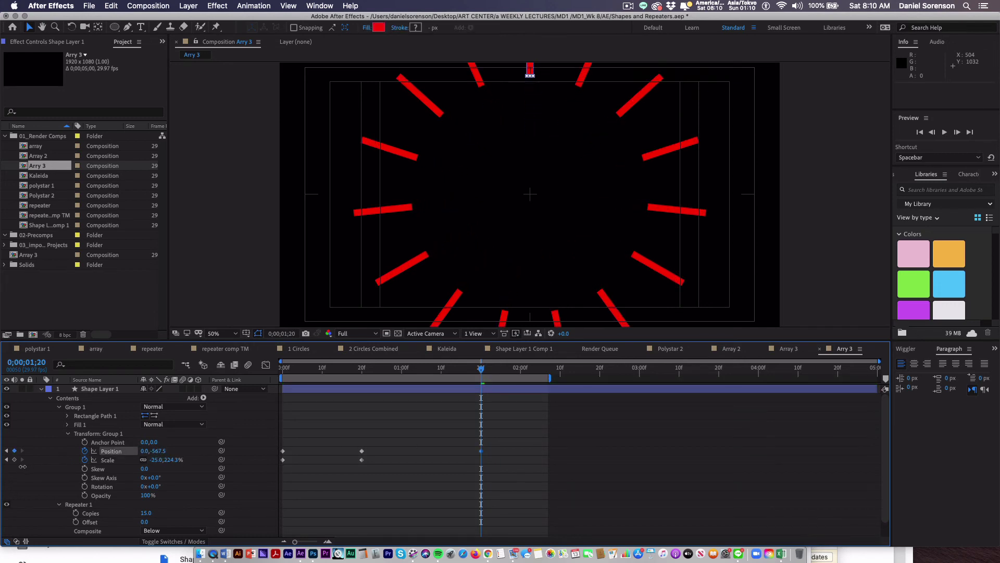
drag(161, 451, 58, 464)
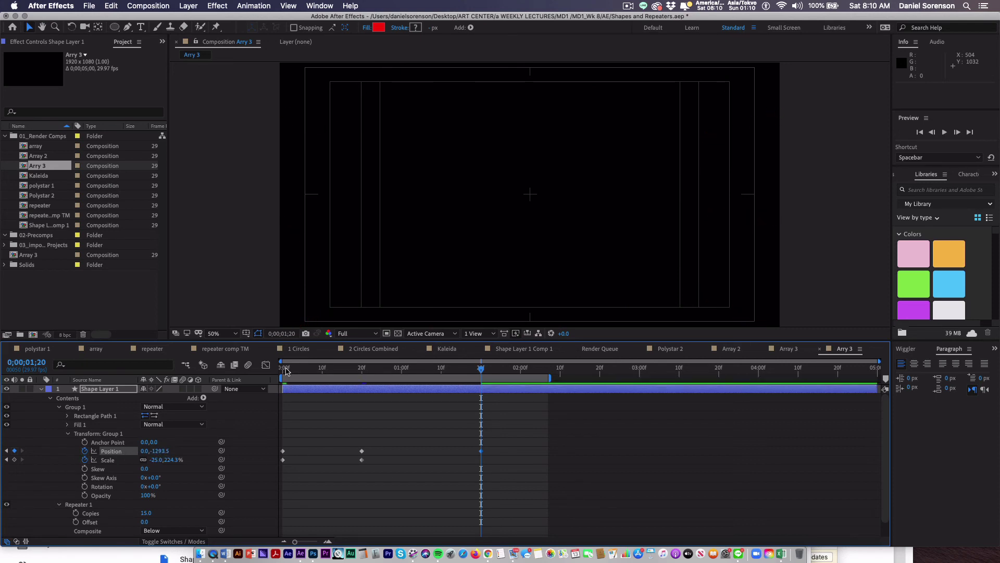
drag(288, 371, 277, 422)
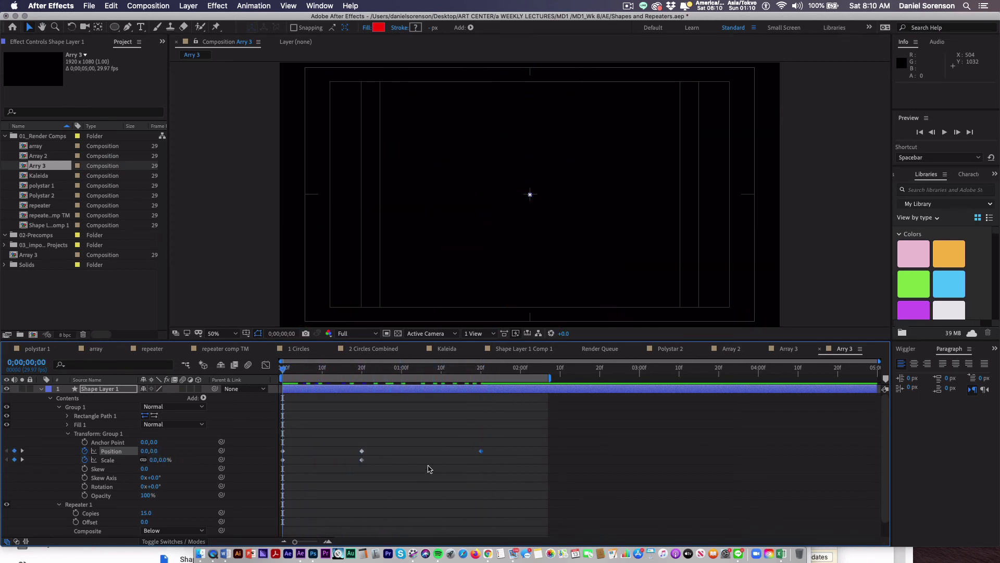
Step: Select all Position and Scale keyframes, move the last Position keyframe earlier, and preview
key(space)
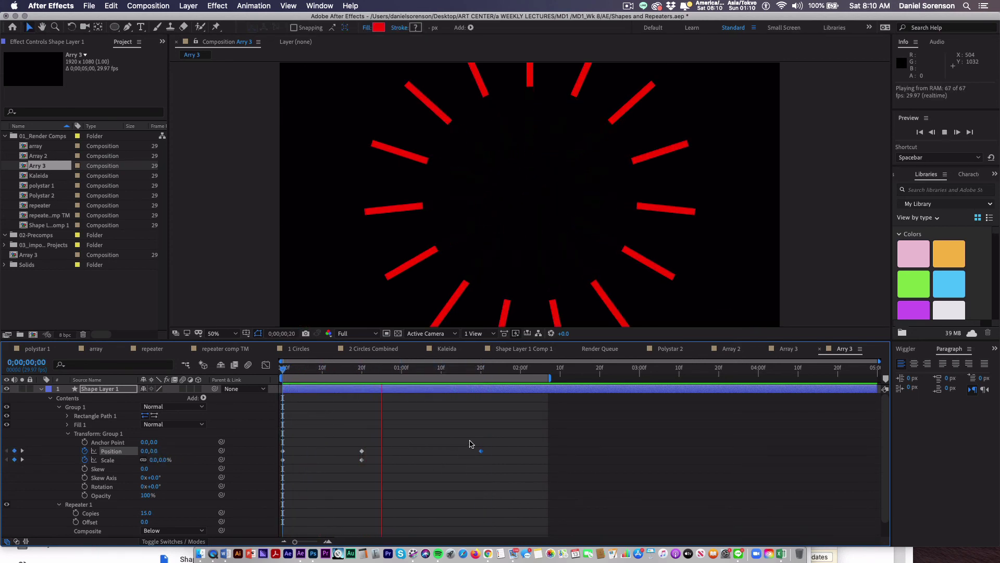
key(space)
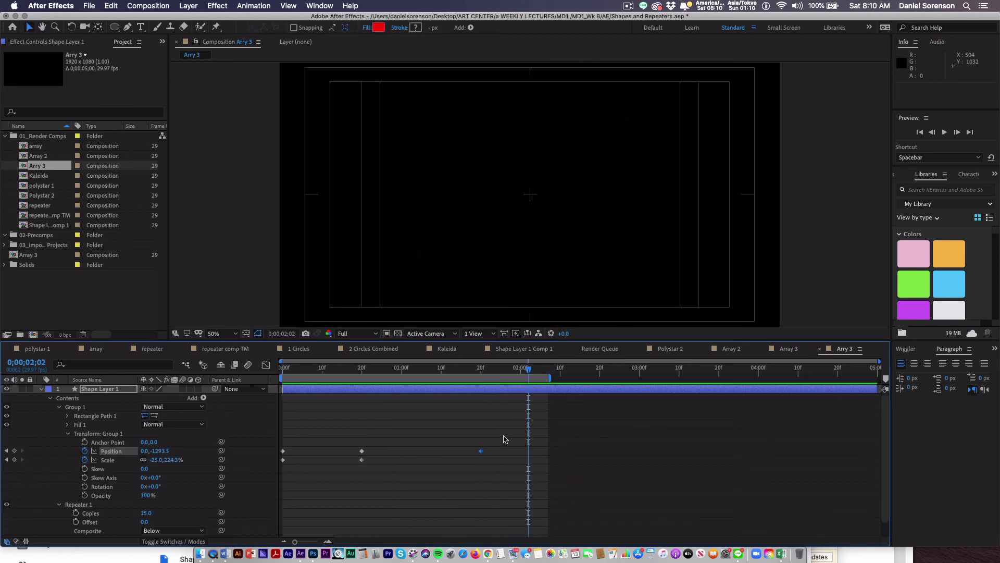
drag(504, 439, 280, 494)
click(488, 368)
drag(488, 371, 481, 371)
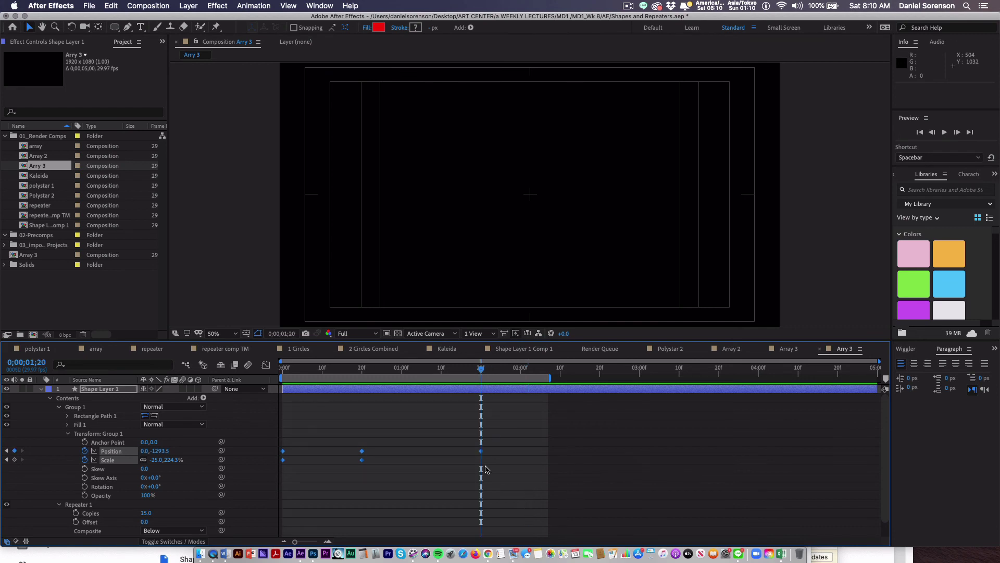
drag(480, 451, 429, 456)
key(Home)
key(space)
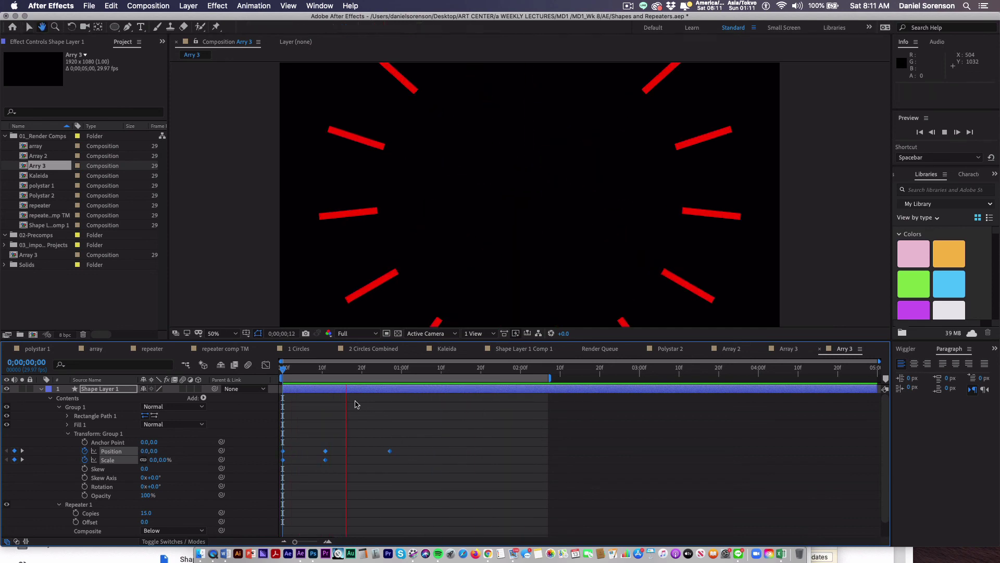
Step: Squeeze the keyframes closer so the middle keys sit at 0;00;00;06, then preview the faster burst
click(369, 369)
click(390, 383)
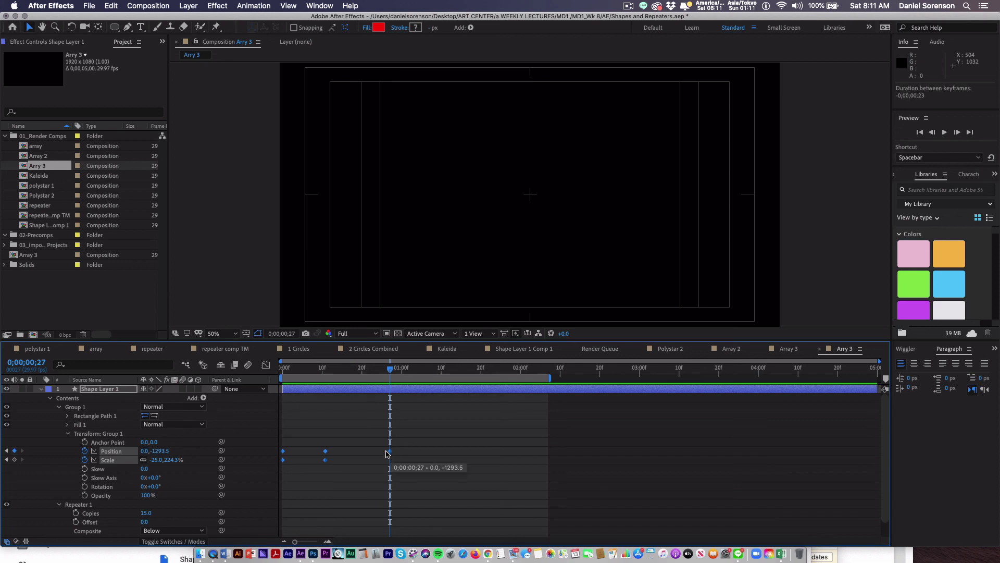
drag(391, 453, 306, 461)
click(328, 457)
click(281, 369)
key(space)
key(space)
click(67, 433)
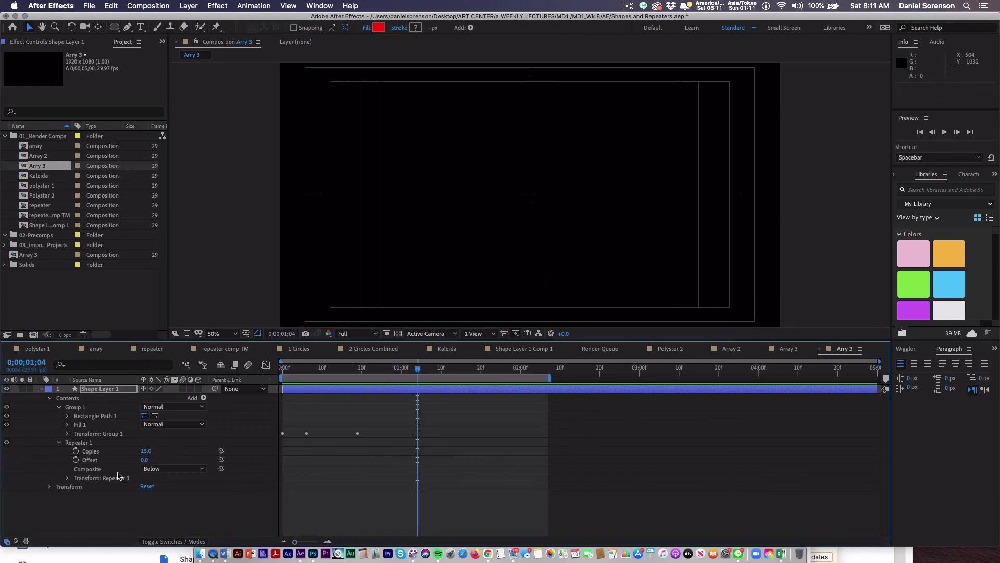
click(84, 410)
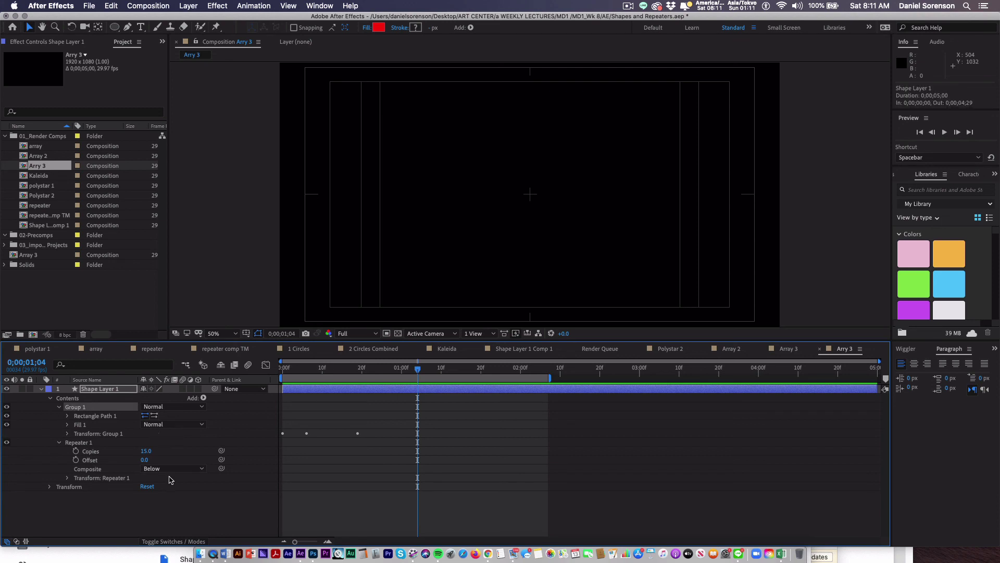
click(92, 418)
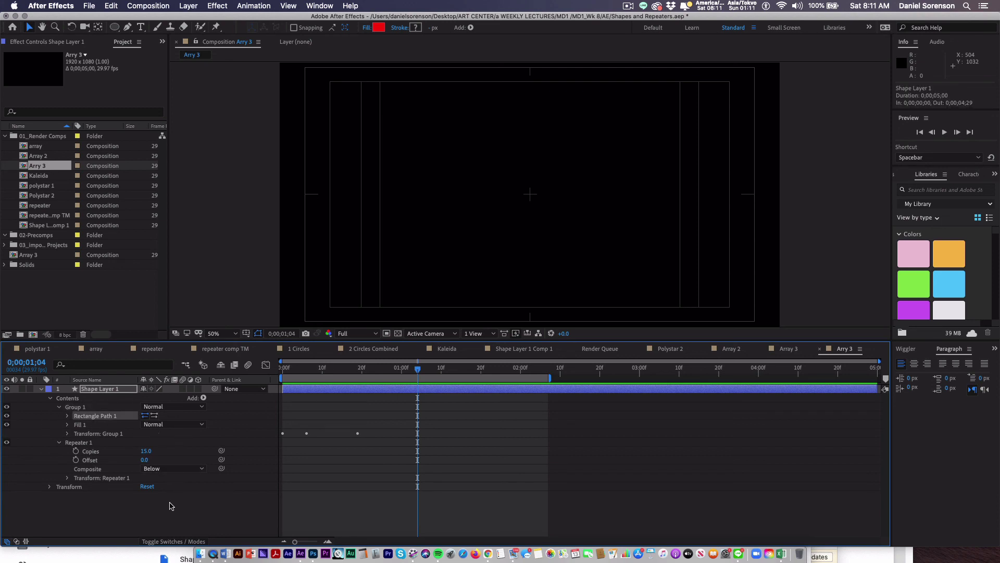